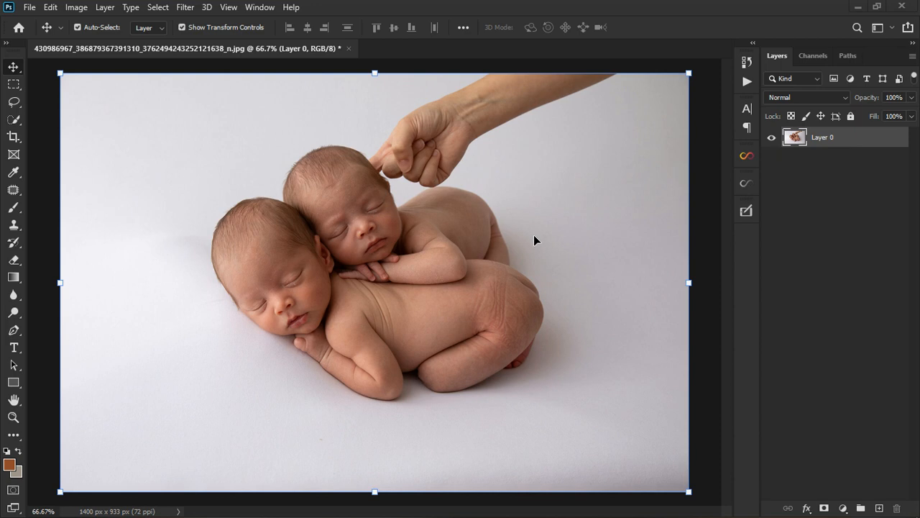
{"action": "left_click", "coordinate": [843, 508]}
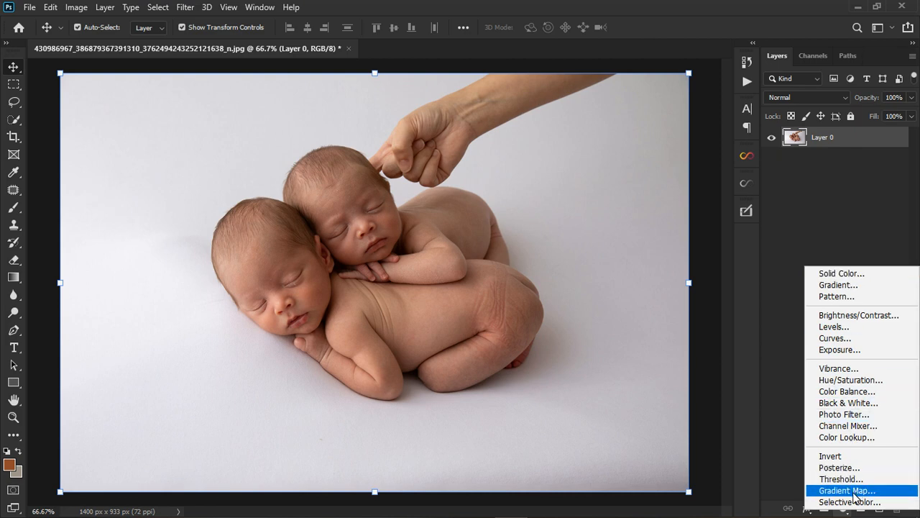
{"action": "left_click", "coordinate": [739, 240]}
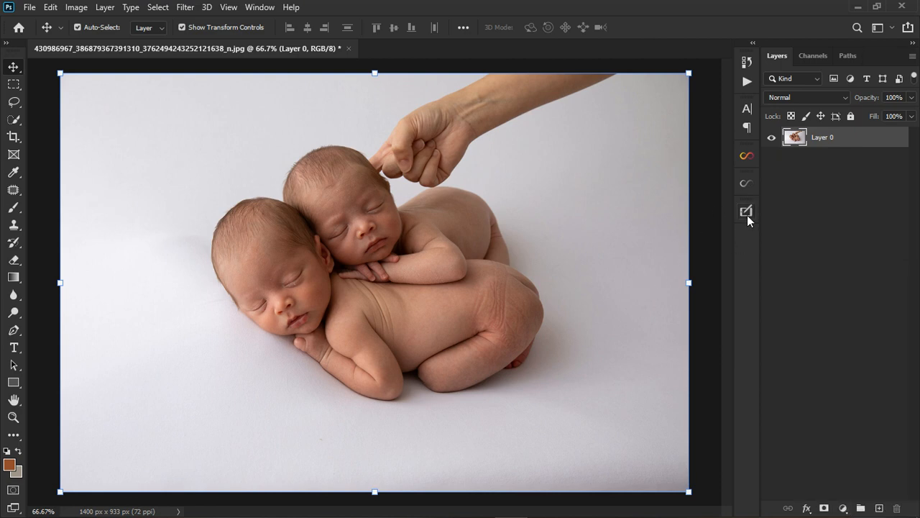
{"action": "left_click", "coordinate": [746, 212]}
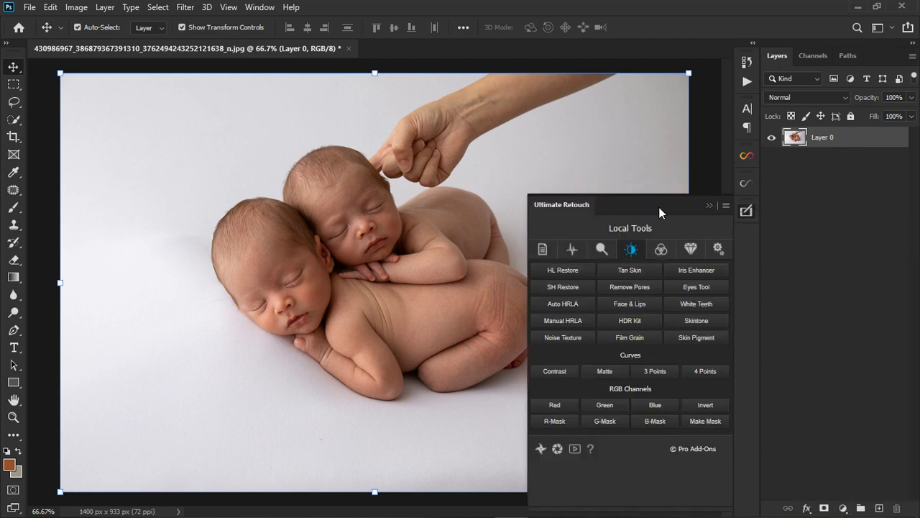
{"action": "left_click", "coordinate": [746, 212]}
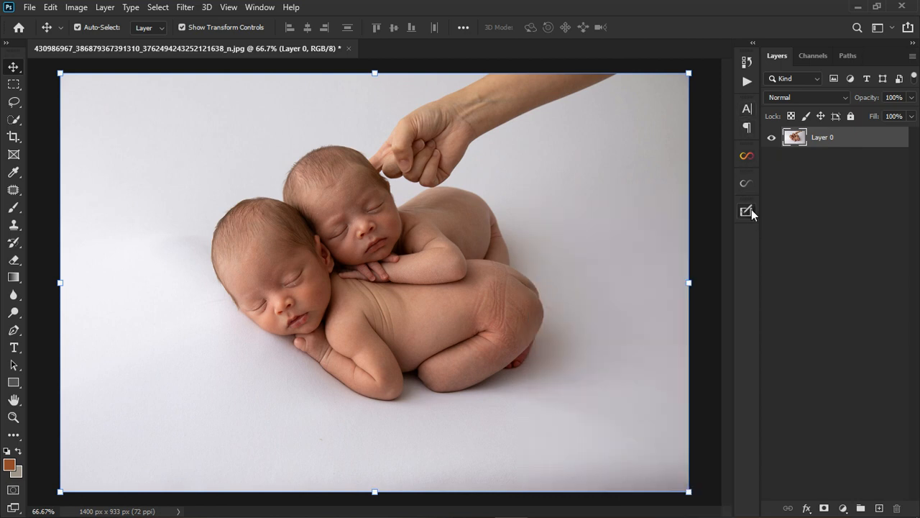
{"action": "scroll", "coordinate": [365, 156], "scroll_direction": "up", "scroll_amount": 3}
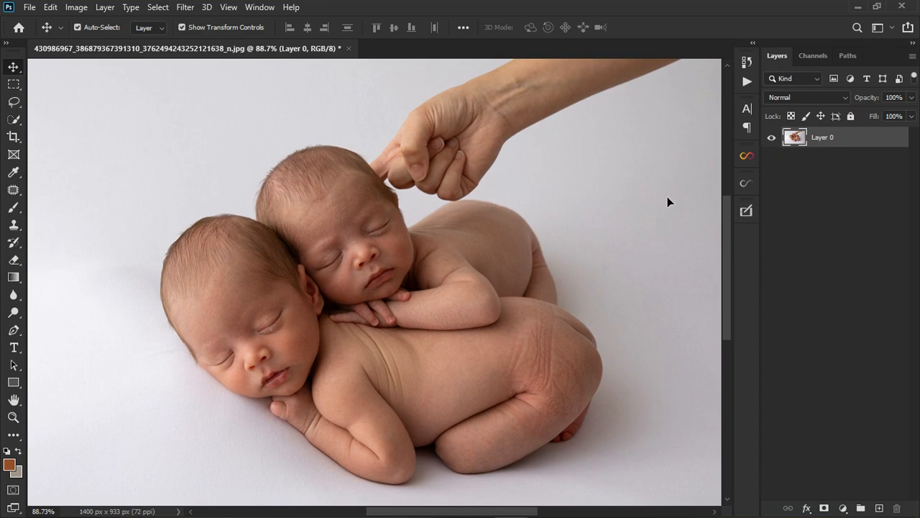
Add a Hue/Saturation adjustment layer above the photo and target its Reds range by sampling the reddish skin of the baby's fingers.
{"action": "left_click", "coordinate": [844, 508]}
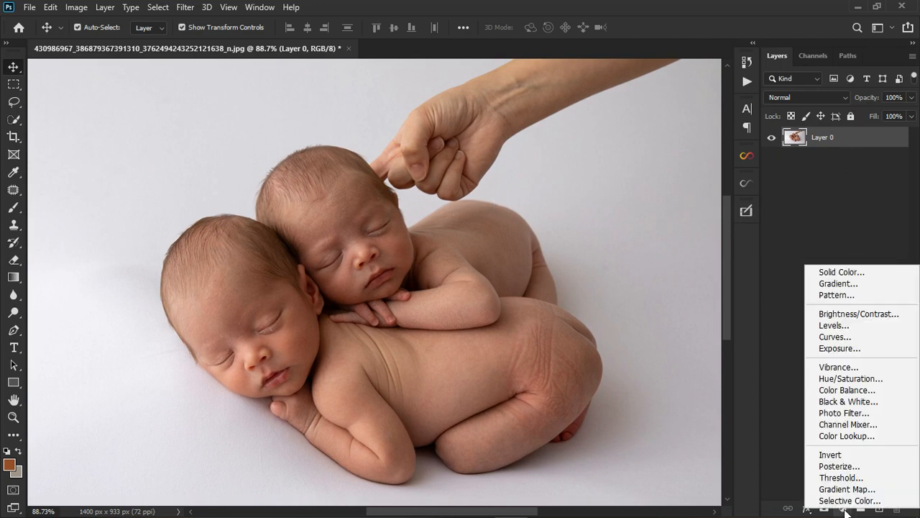
{"action": "left_click", "coordinate": [837, 381]}
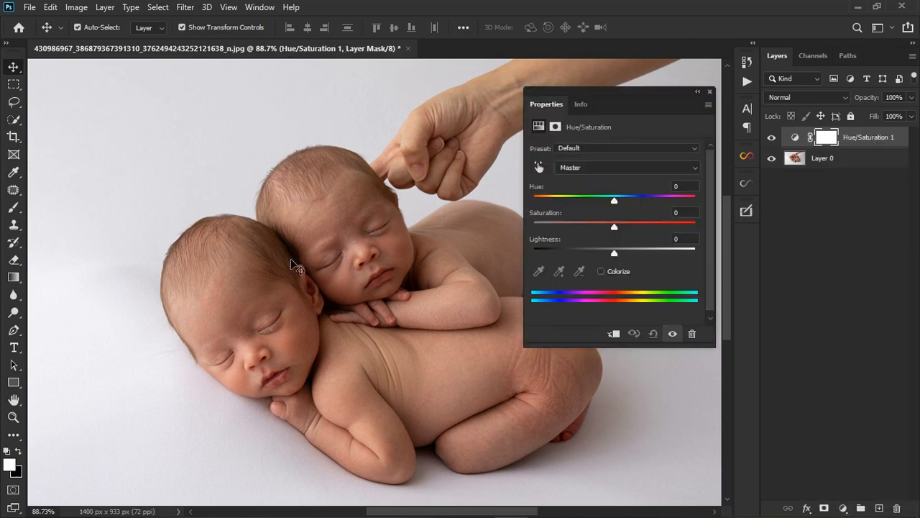
{"action": "scroll", "coordinate": [445, 356], "scroll_direction": "up", "scroll_amount": 5}
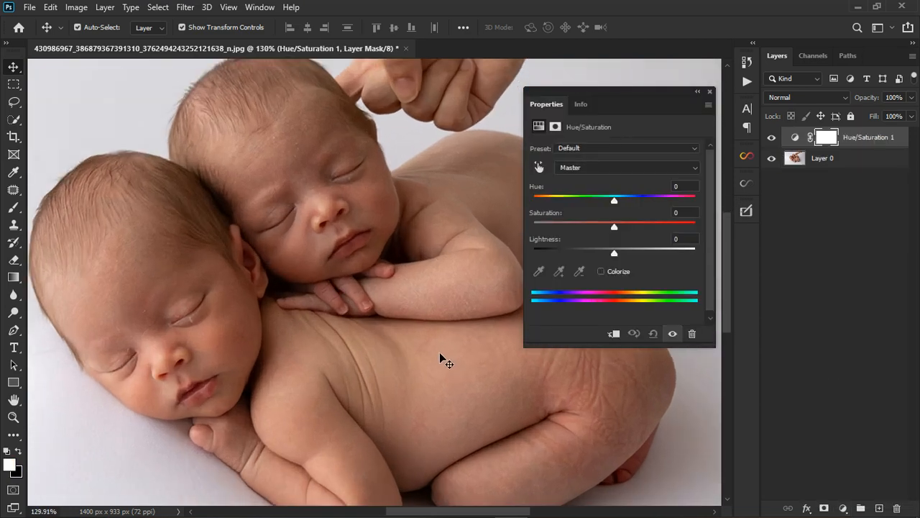
{"action": "scroll", "coordinate": [387, 402], "scroll_direction": "up", "scroll_amount": 1}
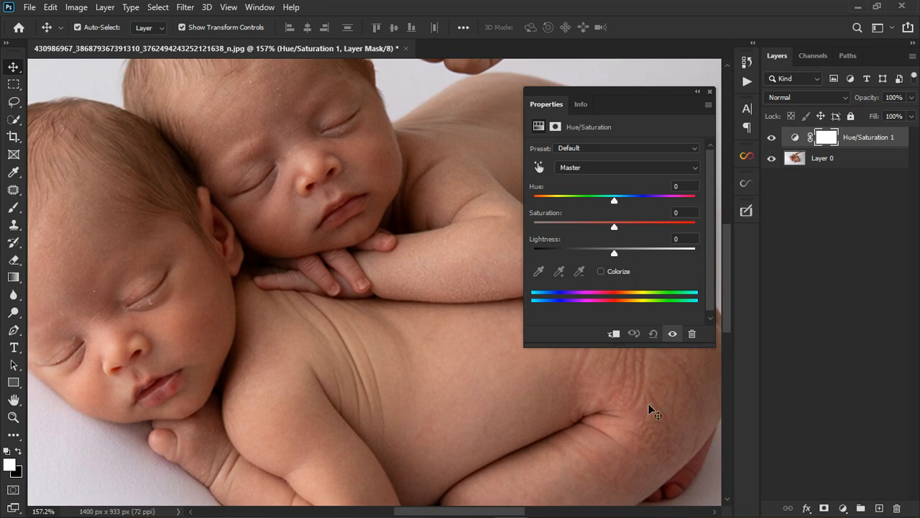
{"action": "scroll", "coordinate": [668, 404], "scroll_direction": "up", "scroll_amount": 3}
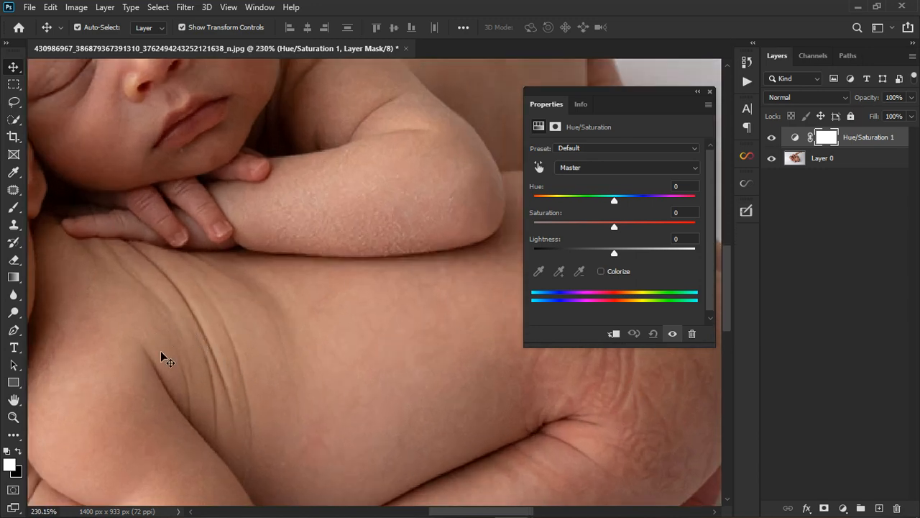
{"action": "scroll", "coordinate": [277, 336], "scroll_direction": "down", "scroll_amount": 1}
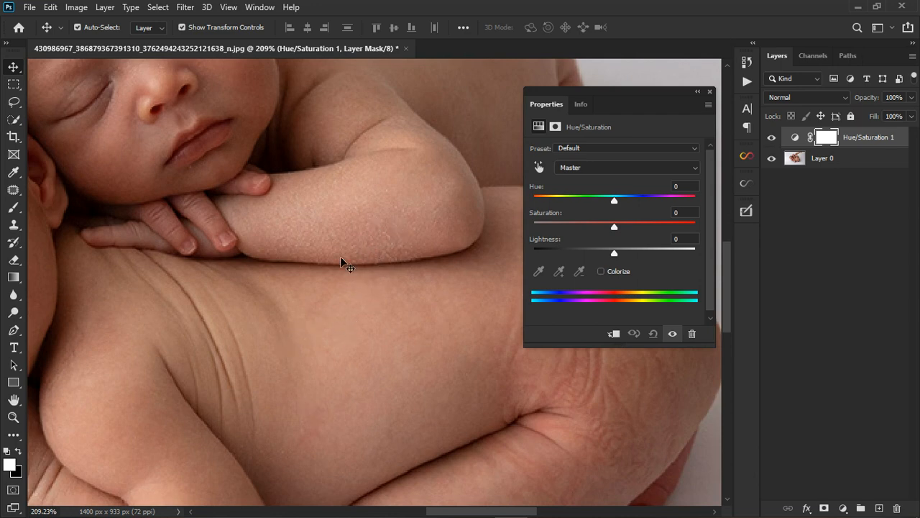
{"action": "scroll", "coordinate": [296, 296], "scroll_direction": "down", "scroll_amount": 4}
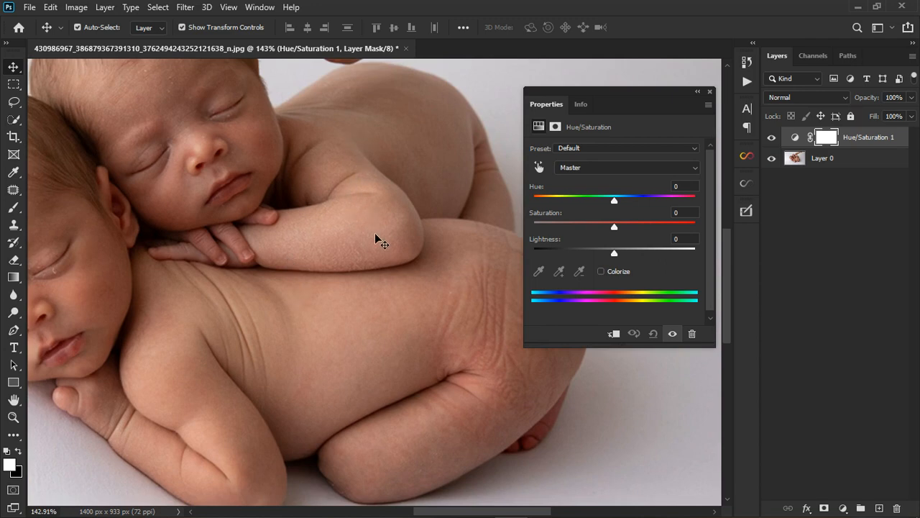
{"action": "scroll", "coordinate": [384, 272], "scroll_direction": "down", "scroll_amount": 4}
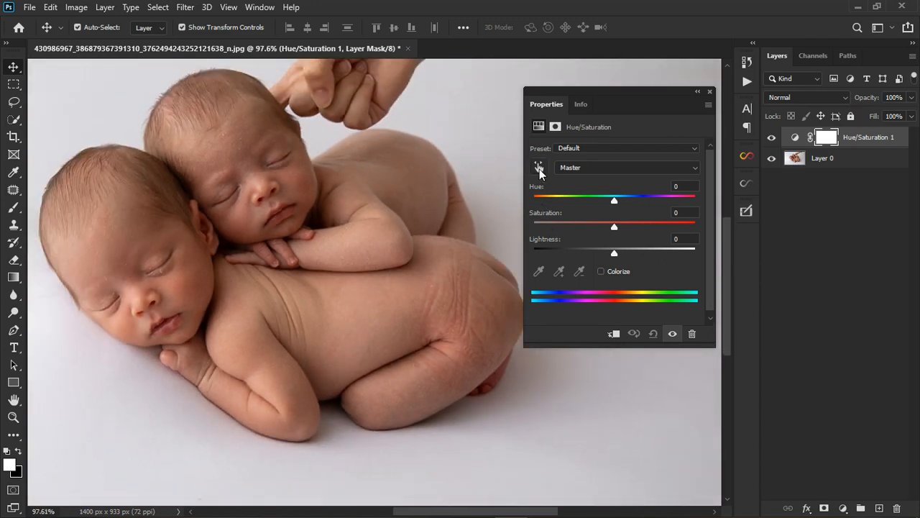
{"action": "left_click", "coordinate": [539, 169]}
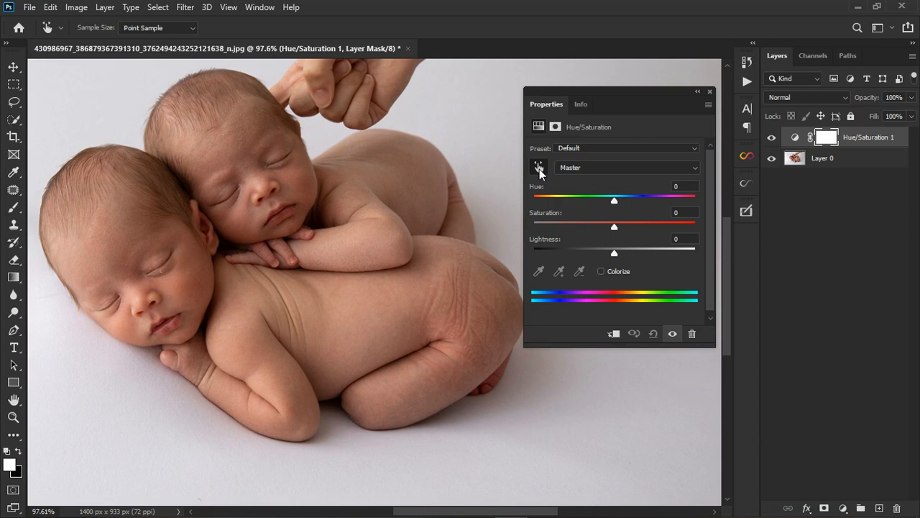
{"action": "scroll", "coordinate": [453, 363], "scroll_direction": "up", "scroll_amount": 8}
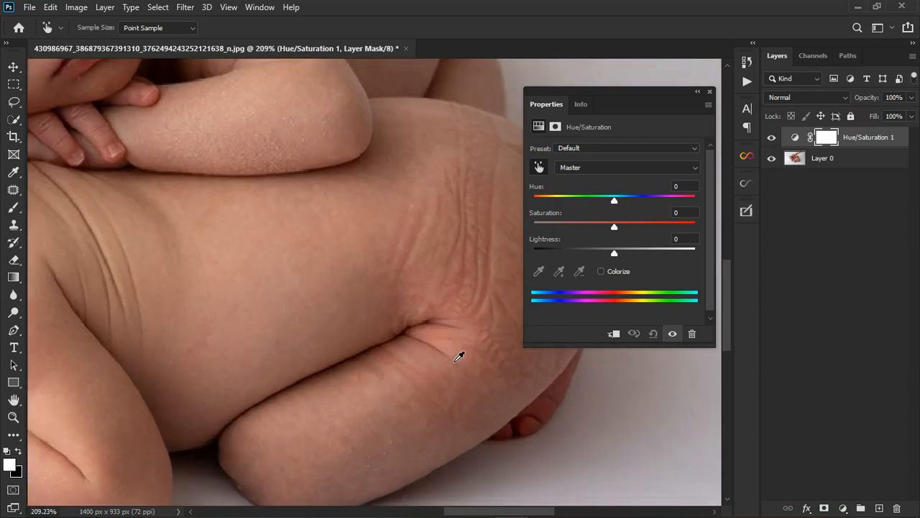
{"action": "scroll", "coordinate": [458, 358], "scroll_direction": "down", "scroll_amount": 3}
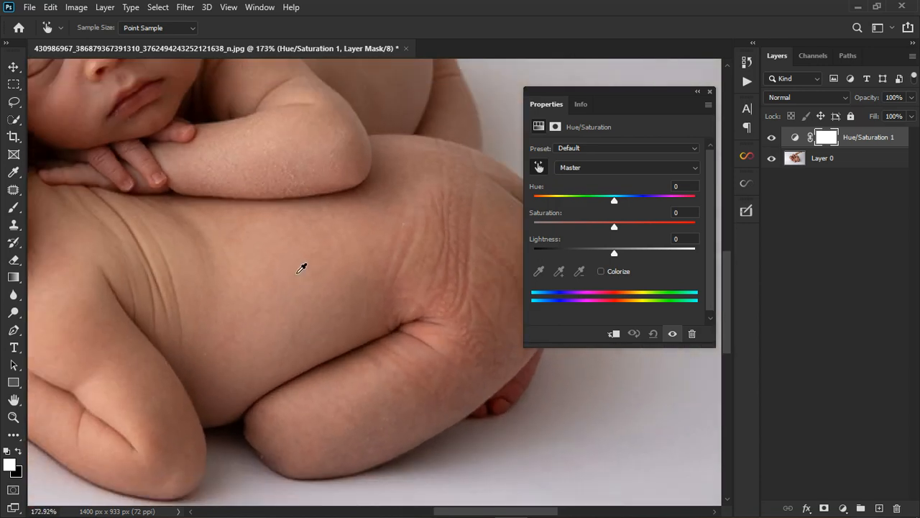
{"action": "left_click", "coordinate": [108, 166]}
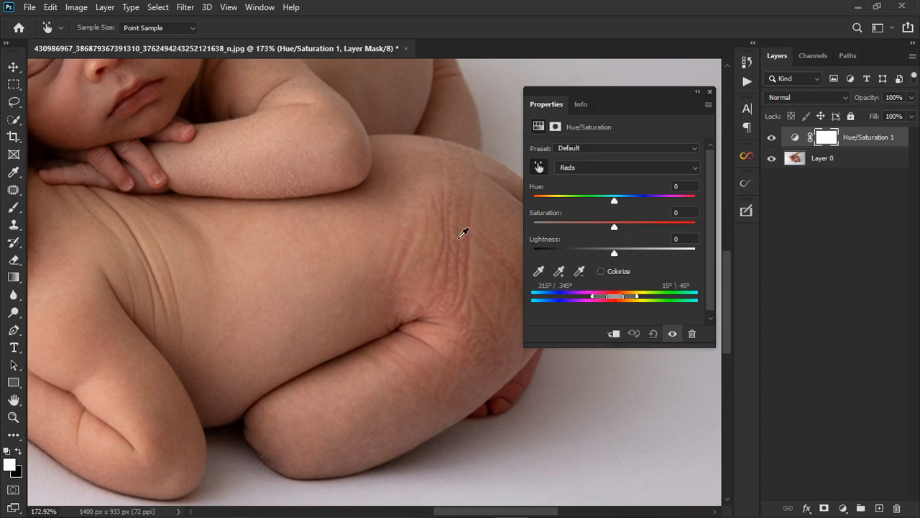
Set the hue of the Reds range to +180 to make the affected skin areas stand out.
{"action": "scroll", "coordinate": [465, 230], "scroll_direction": "down", "scroll_amount": 5}
{"action": "scroll", "coordinate": [365, 173], "scroll_direction": "up", "scroll_amount": 3}
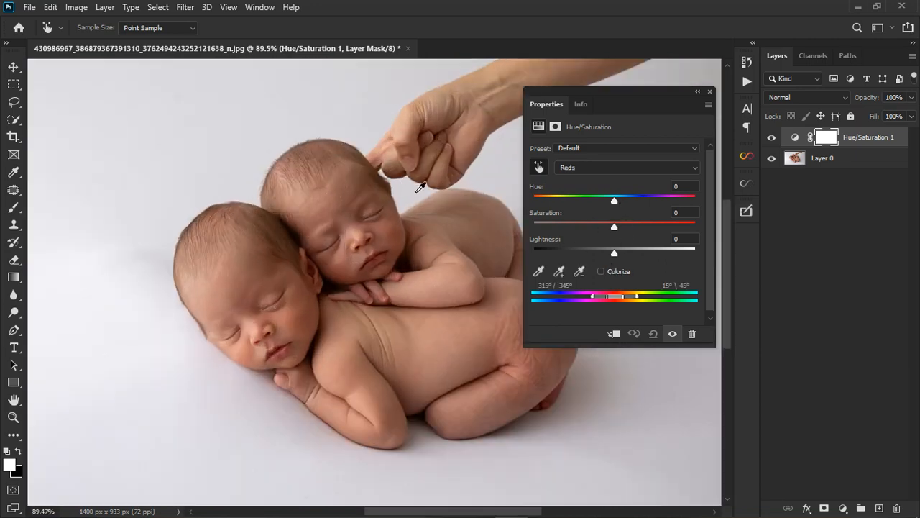
{"action": "mouse_move", "coordinate": [627, 94]}
{"action": "left_mouse_down"}
{"action": "mouse_move", "coordinate": [361, 138]}
{"action": "mouse_move", "coordinate": [629, 101]}
{"action": "left_mouse_up"}
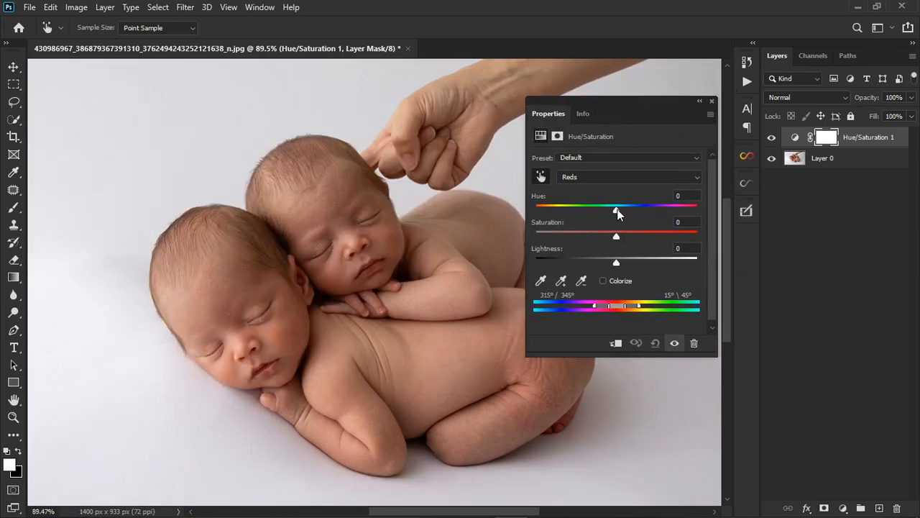
{"action": "left_click_drag", "start_coordinate": [616, 209], "coordinate": [697, 209]}
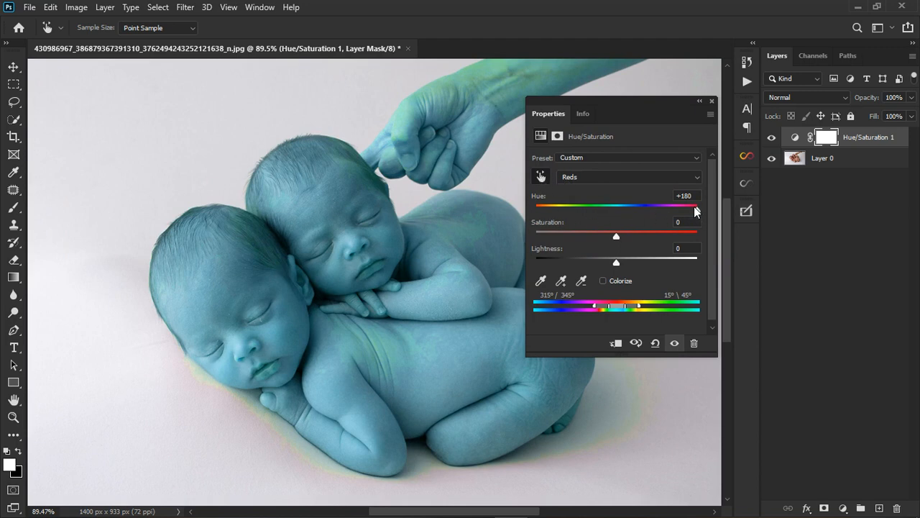
Shift the affected colour range of the Reds to 288°/317° and 348°\17° so it isolates the reddest skin areas.
{"action": "scroll", "coordinate": [220, 306], "scroll_direction": "down", "scroll_amount": 4}
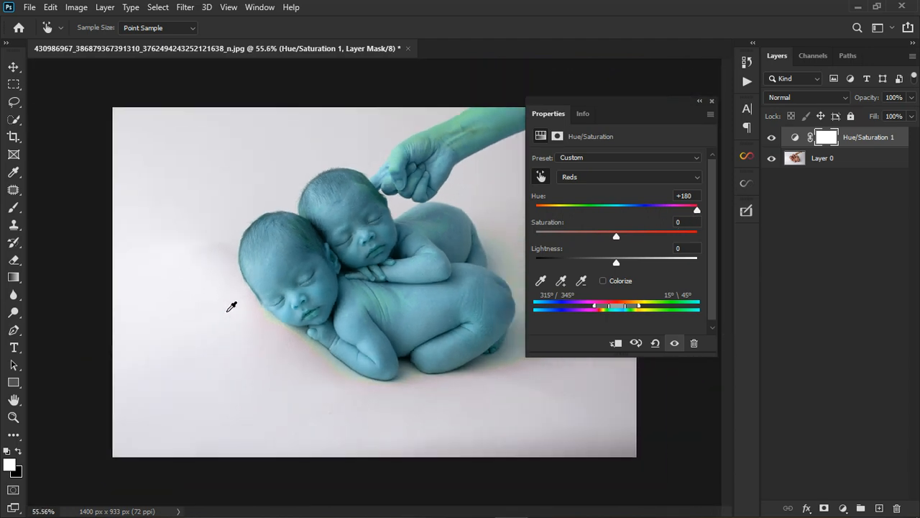
{"action": "scroll", "coordinate": [504, 164], "scroll_direction": "up", "scroll_amount": 1}
{"action": "scroll", "coordinate": [488, 89], "scroll_direction": "up", "scroll_amount": 4}
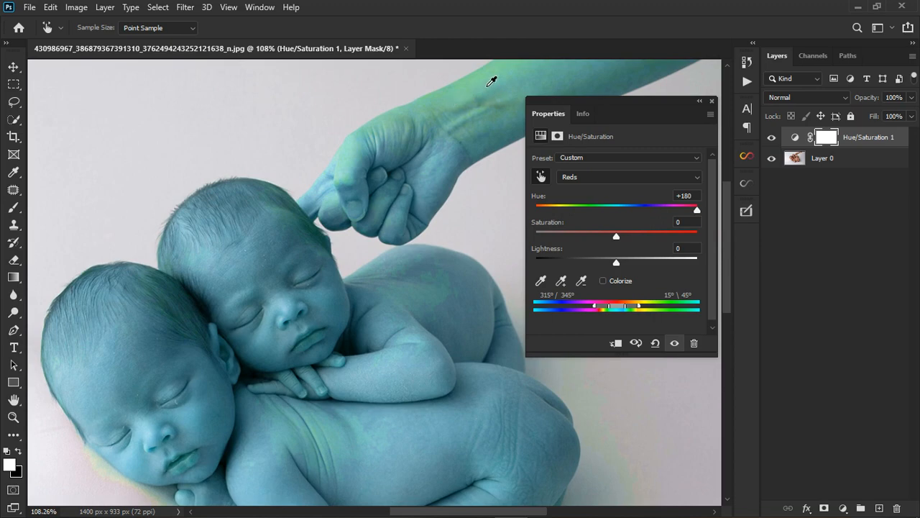
{"action": "scroll", "coordinate": [411, 411], "scroll_direction": "down", "scroll_amount": 2}
{"action": "scroll", "coordinate": [405, 401], "scroll_direction": "up", "scroll_amount": 5}
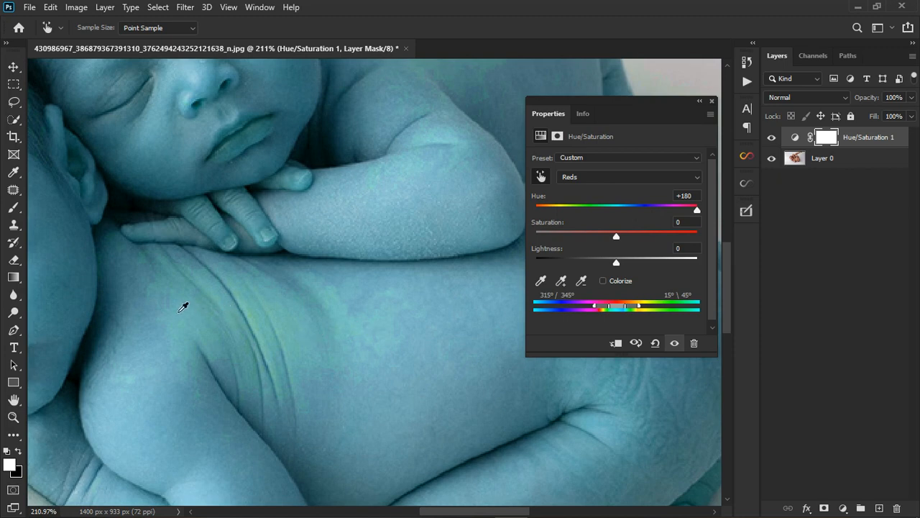
{"action": "scroll", "coordinate": [304, 353], "scroll_direction": "down", "scroll_amount": 5}
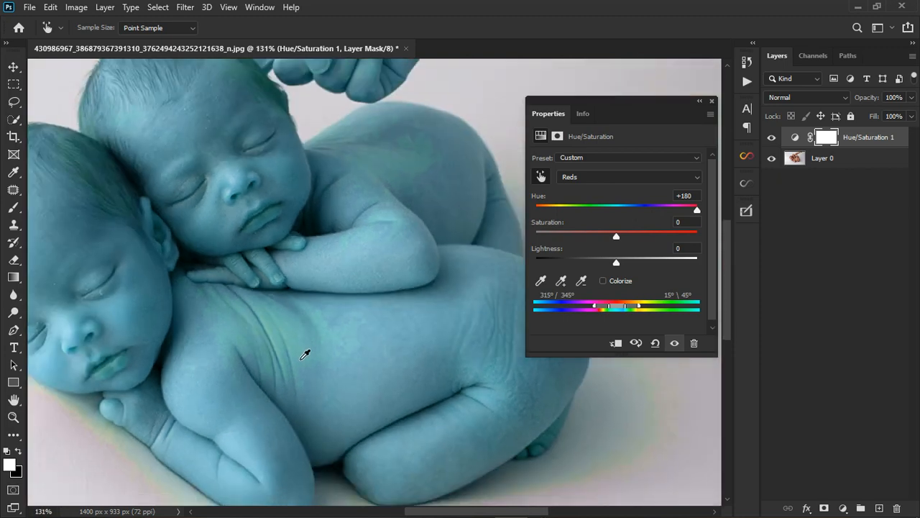
{"action": "scroll", "coordinate": [215, 335], "scroll_direction": "down", "scroll_amount": 2}
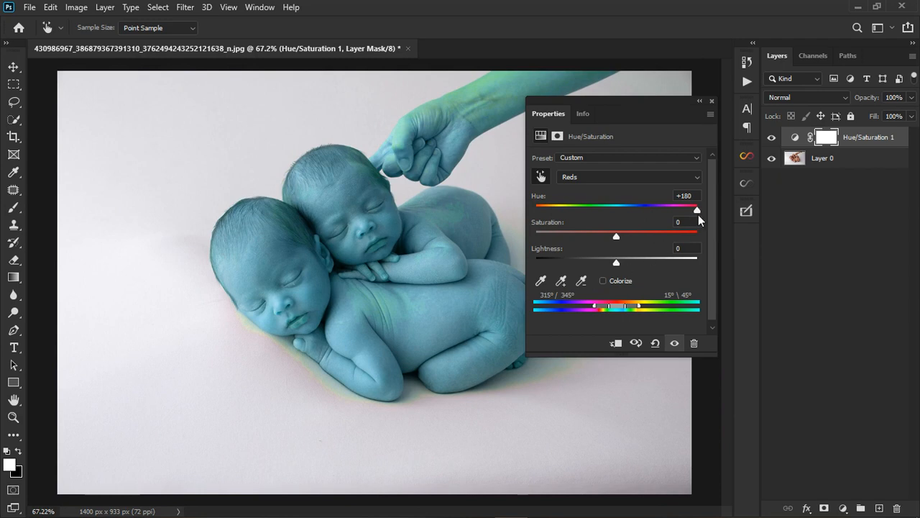
{"action": "mouse_move", "coordinate": [697, 209]}
{"action": "left_mouse_down"}
{"action": "mouse_move", "coordinate": [616, 210]}
{"action": "mouse_move", "coordinate": [714, 214]}
{"action": "left_mouse_up"}
{"action": "left_click_drag", "start_coordinate": [619, 309], "coordinate": [605, 317]}
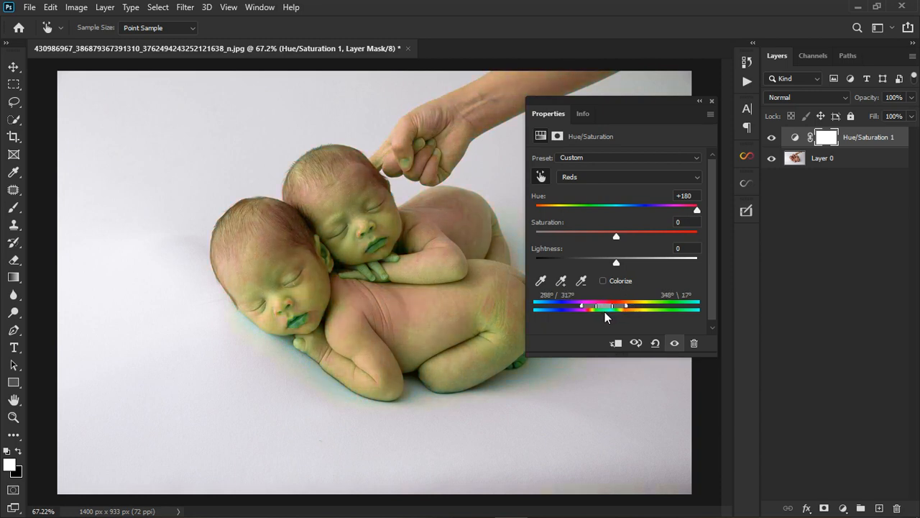
Compare the babies' skin with the Hue/Saturation adjustment turned off and on to check which areas are affected.
{"action": "left_click", "coordinate": [674, 342]}
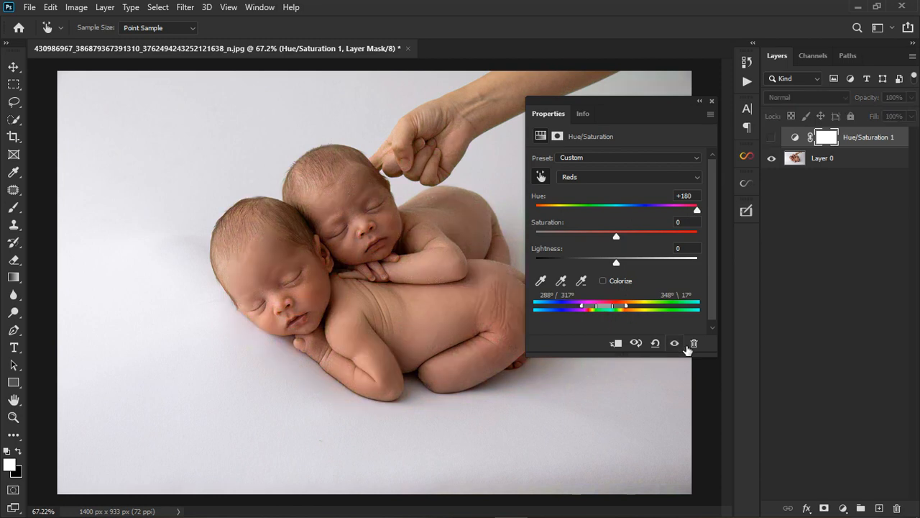
{"action": "left_click", "coordinate": [675, 343]}
{"action": "key", "text": "ctrl+minus"}
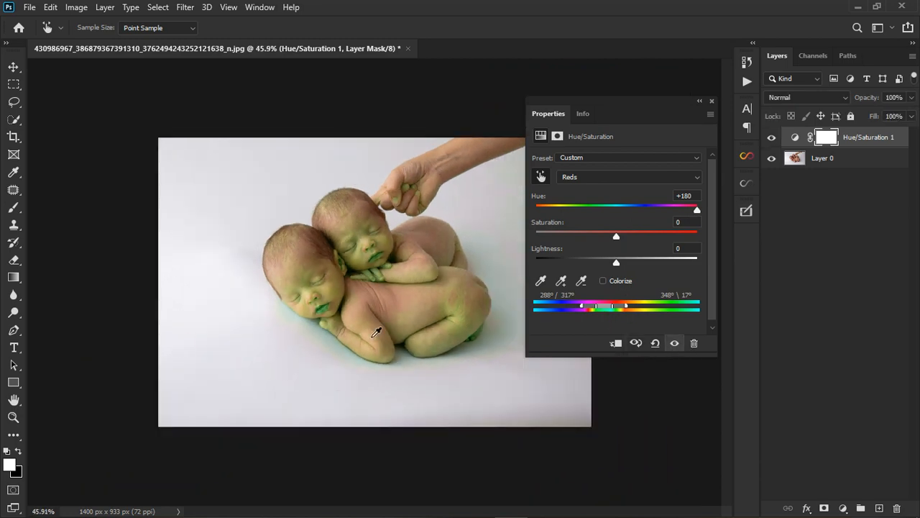
{"action": "scroll", "coordinate": [498, 243], "scroll_direction": "up", "scroll_amount": 4}
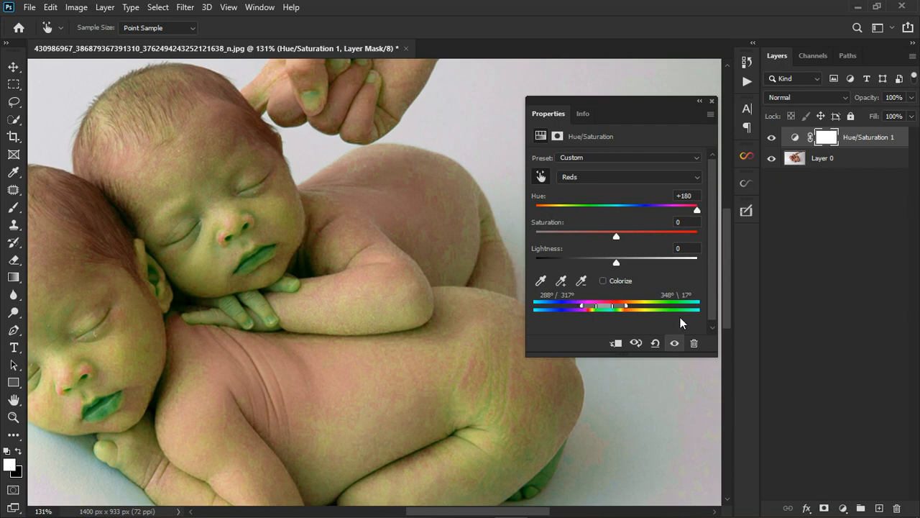
{"action": "left_click", "coordinate": [676, 343]}
{"action": "left_click", "coordinate": [676, 343]}
Set the hue of the Reds range to +23 to neutralise the red patches on the skin.
{"action": "left_click_drag", "start_coordinate": [696, 209], "coordinate": [617, 212]}
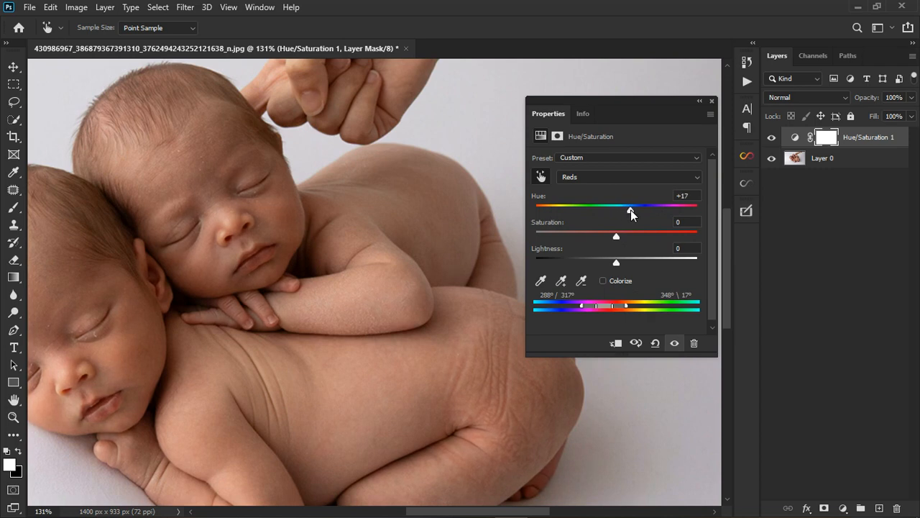
{"action": "left_click_drag", "start_coordinate": [630, 210], "coordinate": [637, 214]}
{"action": "left_click_drag", "start_coordinate": [641, 210], "coordinate": [636, 212]}
Compare the corrected skin with the original by switching the adjustment off and on, and close the adjustment's settings.
{"action": "scroll", "coordinate": [470, 258], "scroll_direction": "down", "scroll_amount": 3}
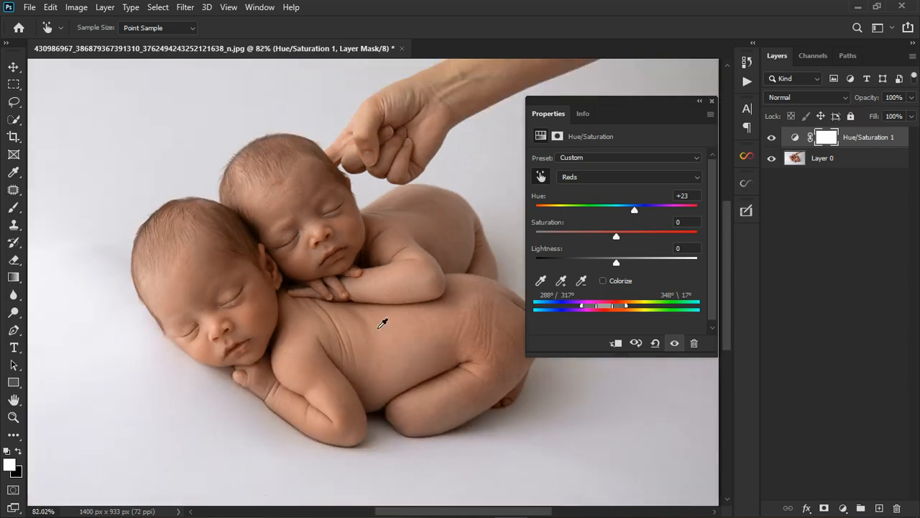
{"action": "scroll", "coordinate": [381, 325], "scroll_direction": "up", "scroll_amount": 3}
{"action": "scroll", "coordinate": [368, 330], "scroll_direction": "up", "scroll_amount": 1}
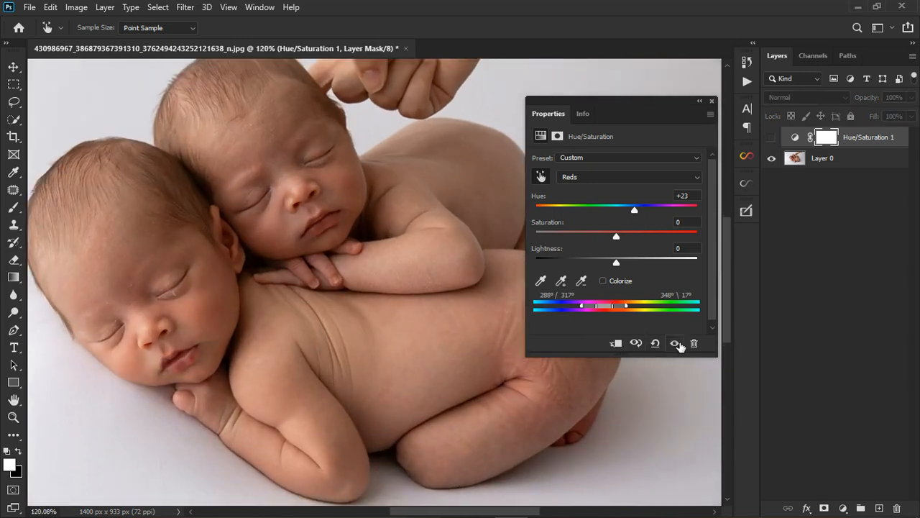
{"action": "left_click", "coordinate": [677, 345]}
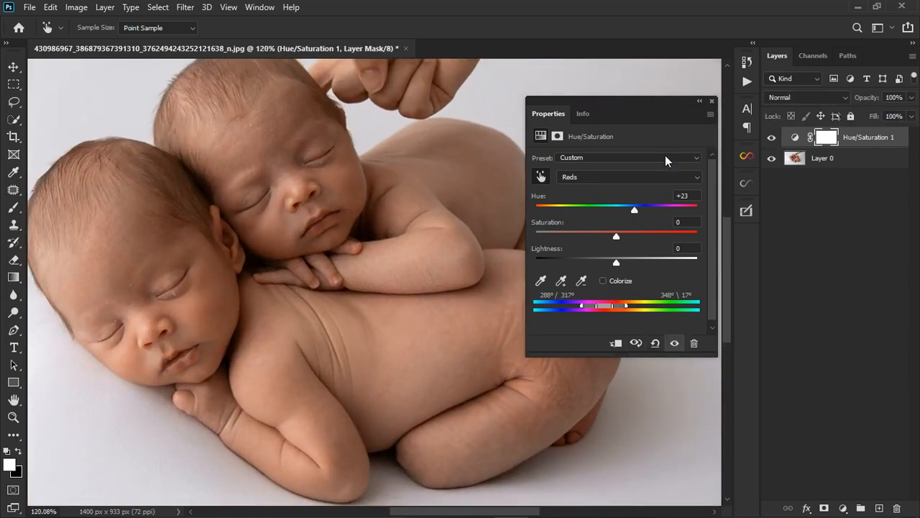
{"action": "left_click", "coordinate": [713, 101]}
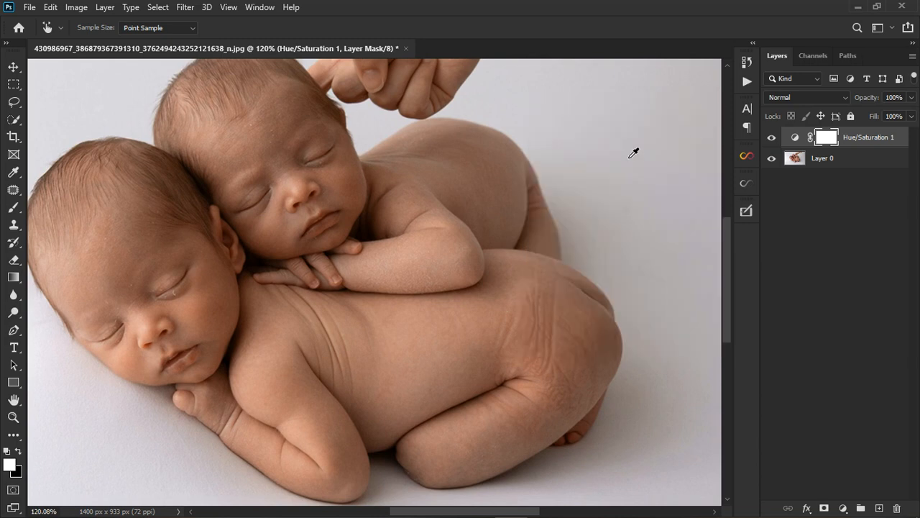
Take the Brush tool at a size of 15 px and check the lips with the Hue/Saturation adjustment off and on.
{"action": "left_click", "coordinate": [12, 208]}
{"action": "left_click", "coordinate": [12, 208]}
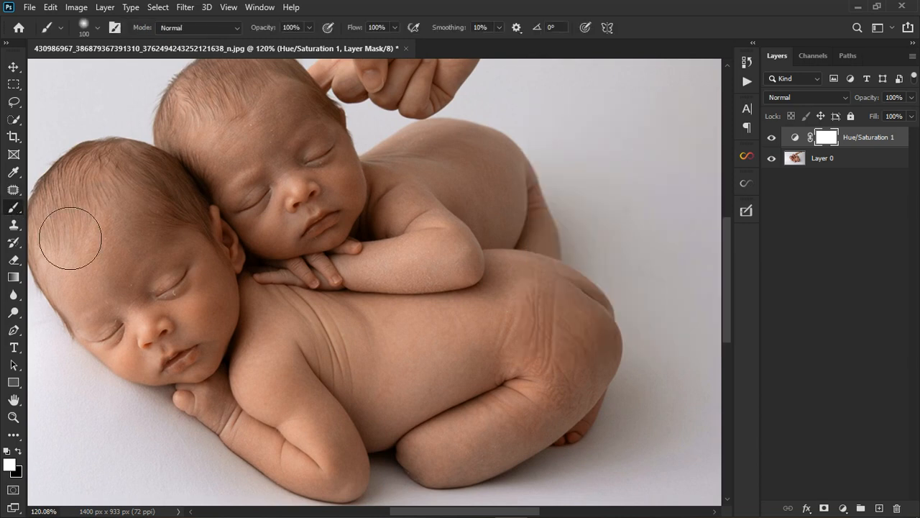
{"action": "key", "text": "bracketleft"}
{"action": "key", "text": "bracketleft"}
{"action": "key", "text": "bracketleft"}
{"action": "key", "text": "bracketleft"}
{"action": "key", "text": "bracketleft"}
{"action": "key", "text": "bracketleft"}
{"action": "key", "text": "bracketleft"}
{"action": "key", "text": "bracketleft"}
{"action": "key", "text": "bracketleft"}
{"action": "key", "text": "bracketleft"}
{"action": "key", "text": "bracketleft"}
{"action": "left_click", "coordinate": [772, 141]}
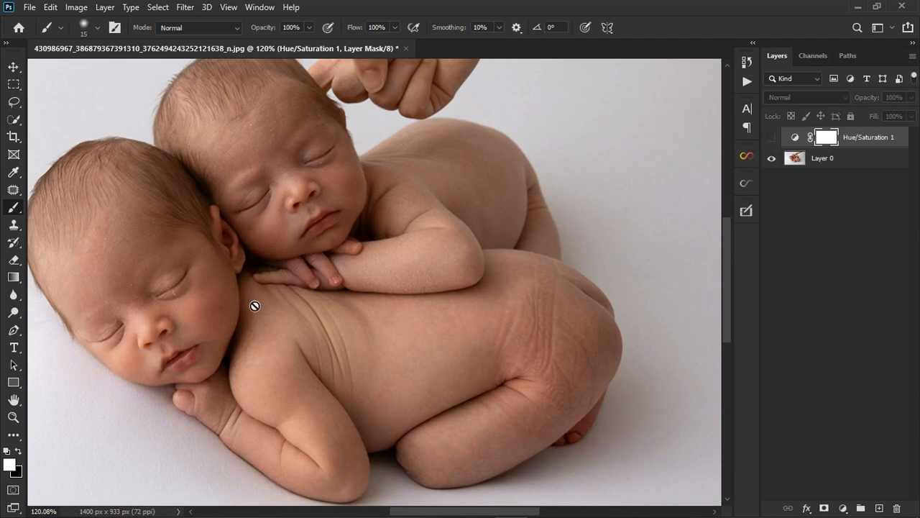
{"action": "left_click", "coordinate": [772, 138]}
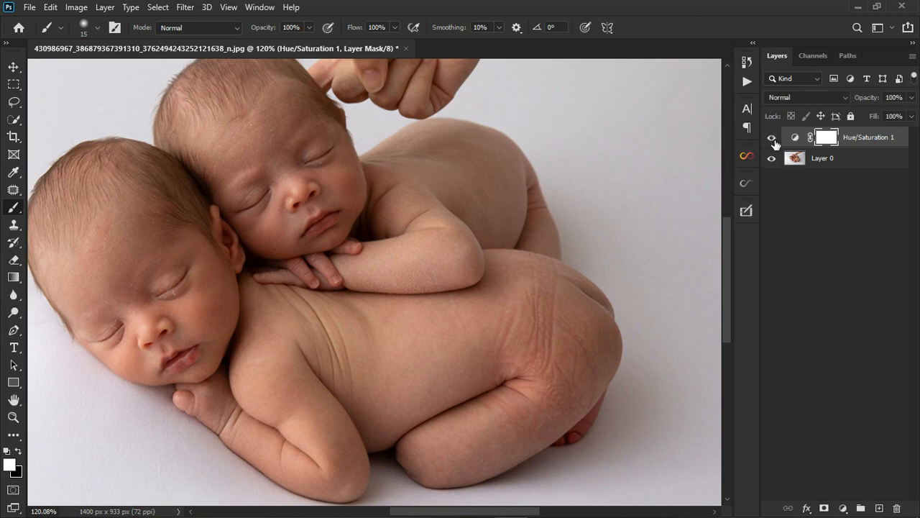
Paint black on the Hue/Saturation layer mask over both babies' lips to restore their natural red, and compare with the original.
{"action": "scroll", "coordinate": [185, 373], "scroll_direction": "up", "scroll_amount": 4}
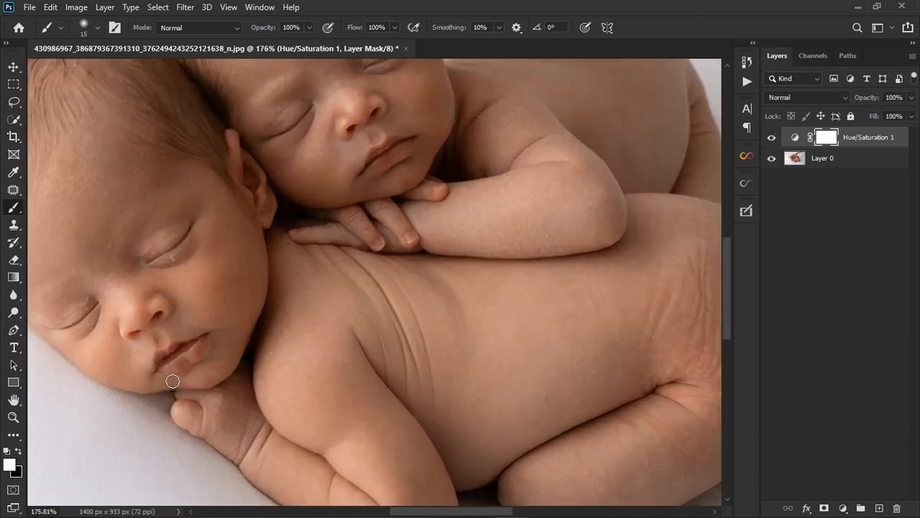
{"action": "left_click", "coordinate": [6, 452]}
{"action": "mouse_move", "coordinate": [177, 362]}
{"action": "left_mouse_down"}
{"action": "mouse_move", "coordinate": [200, 351]}
{"action": "mouse_move", "coordinate": [178, 375]}
{"action": "mouse_move", "coordinate": [209, 345]}
{"action": "left_mouse_up"}
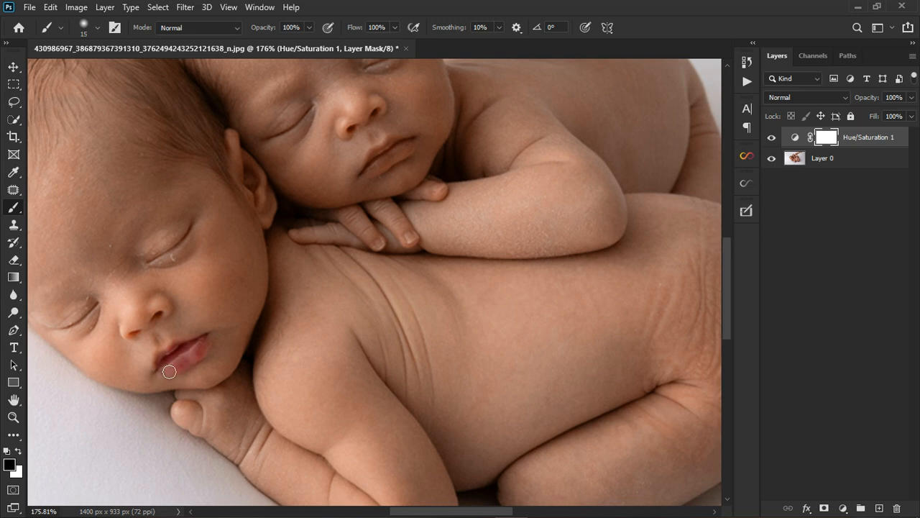
{"action": "mouse_move", "coordinate": [380, 165]}
{"action": "left_mouse_down"}
{"action": "mouse_move", "coordinate": [404, 152]}
{"action": "mouse_move", "coordinate": [394, 171]}
{"action": "mouse_move", "coordinate": [381, 169]}
{"action": "mouse_move", "coordinate": [398, 164]}
{"action": "left_mouse_up"}
{"action": "left_click", "coordinate": [772, 138]}
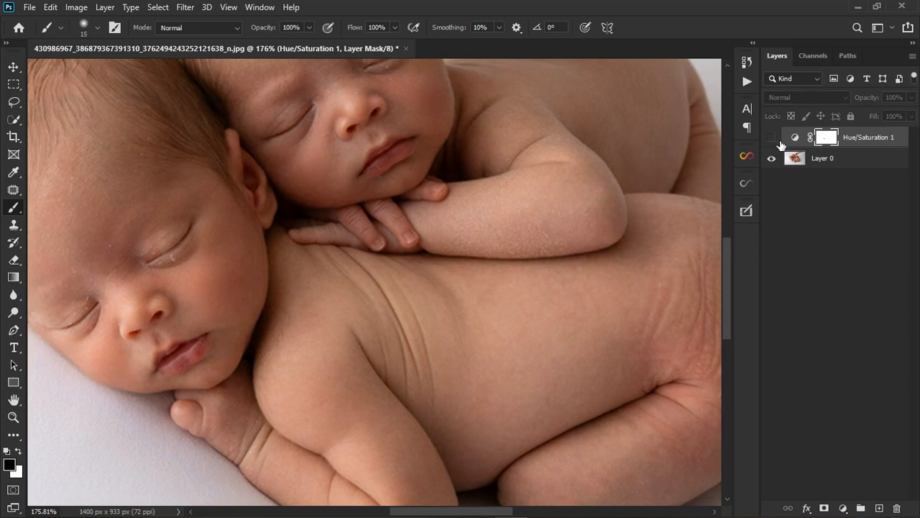
{"action": "left_click", "coordinate": [780, 140]}
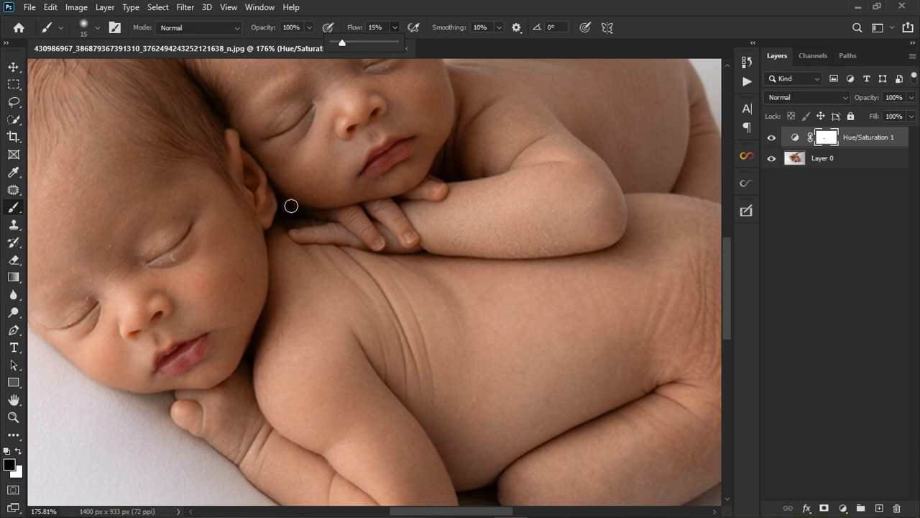
Set the brush to 15% flow, 35 px size and 0% hardness.
{"action": "key", "text": "bracketright"}
{"action": "key", "text": "bracketright"}
{"action": "key", "text": "bracketright"}
{"action": "key", "text": "bracketright"}
{"action": "left_click", "coordinate": [97, 29]}
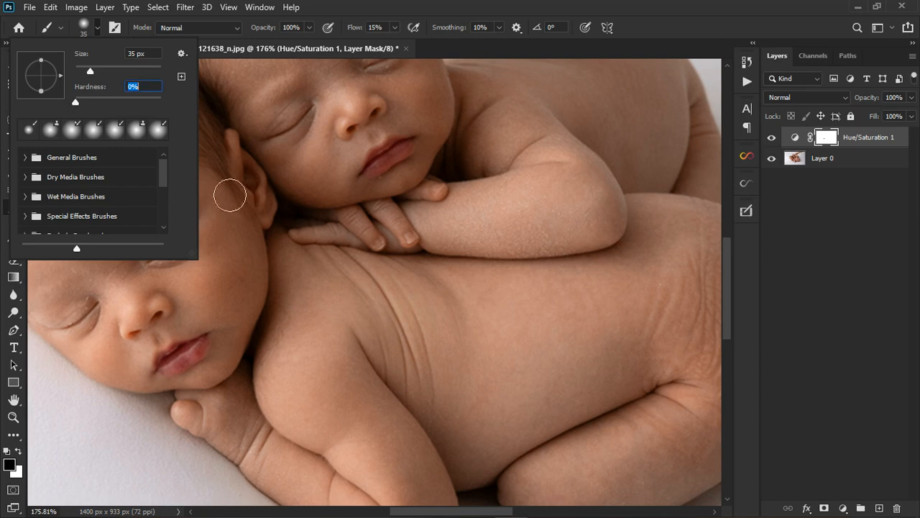
Paint softly in black on the layer mask over both babies' cheeks to bring back some of their natural blush.
{"action": "mouse_move", "coordinate": [236, 298]}
{"action": "left_mouse_down"}
{"action": "mouse_move", "coordinate": [245, 279]}
{"action": "mouse_move", "coordinate": [221, 302]}
{"action": "mouse_move", "coordinate": [246, 283]}
{"action": "mouse_move", "coordinate": [235, 308]}
{"action": "mouse_move", "coordinate": [247, 289]}
{"action": "mouse_move", "coordinate": [251, 298]}
{"action": "left_mouse_up"}
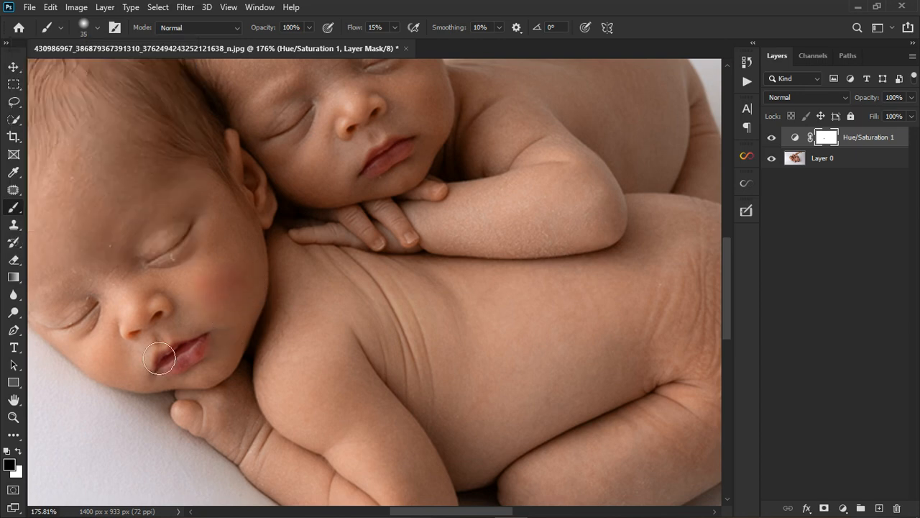
{"action": "mouse_move", "coordinate": [159, 358]}
{"action": "left_mouse_down"}
{"action": "mouse_move", "coordinate": [109, 382]}
{"action": "mouse_move", "coordinate": [119, 374]}
{"action": "mouse_move", "coordinate": [129, 392]}
{"action": "left_mouse_up"}
{"action": "mouse_move", "coordinate": [450, 123]}
{"action": "left_mouse_down"}
{"action": "mouse_move", "coordinate": [439, 105]}
{"action": "mouse_move", "coordinate": [447, 102]}
{"action": "left_mouse_up"}
{"action": "mouse_move", "coordinate": [321, 178]}
{"action": "left_mouse_down"}
{"action": "mouse_move", "coordinate": [322, 200]}
{"action": "mouse_move", "coordinate": [336, 180]}
{"action": "left_mouse_up"}
Compare the whole photo with the Hue/Saturation adjustment off and on, and select the adjustment layer itself instead of its mask.
{"action": "scroll", "coordinate": [391, 280], "scroll_direction": "down", "scroll_amount": 5}
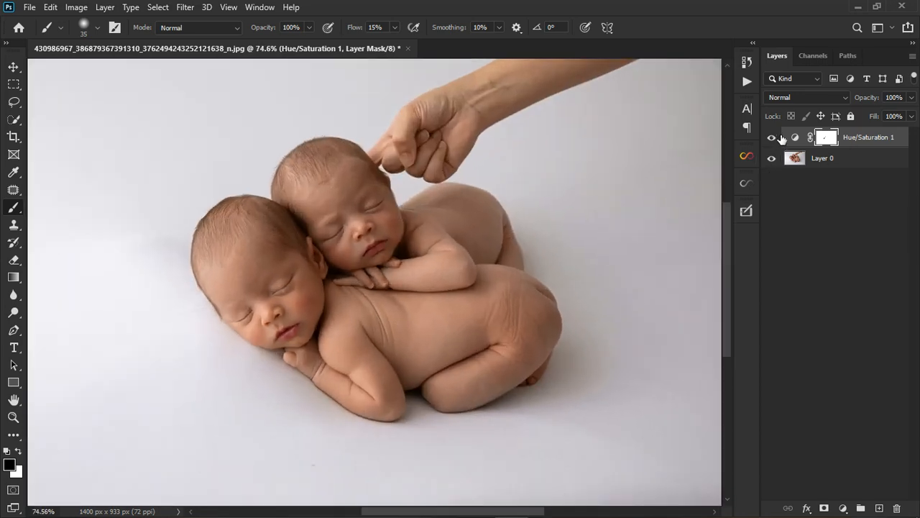
{"action": "left_click", "coordinate": [772, 137]}
{"action": "left_click", "coordinate": [780, 143]}
{"action": "left_click", "coordinate": [871, 141]}
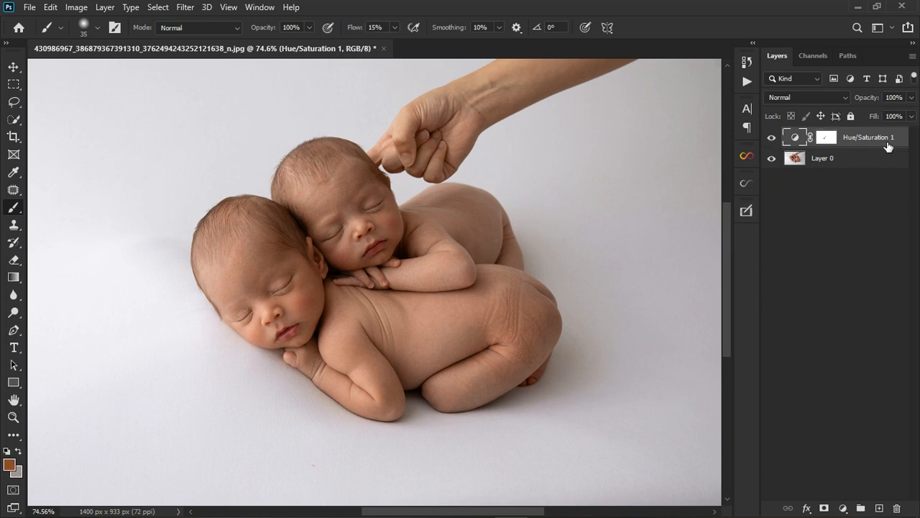